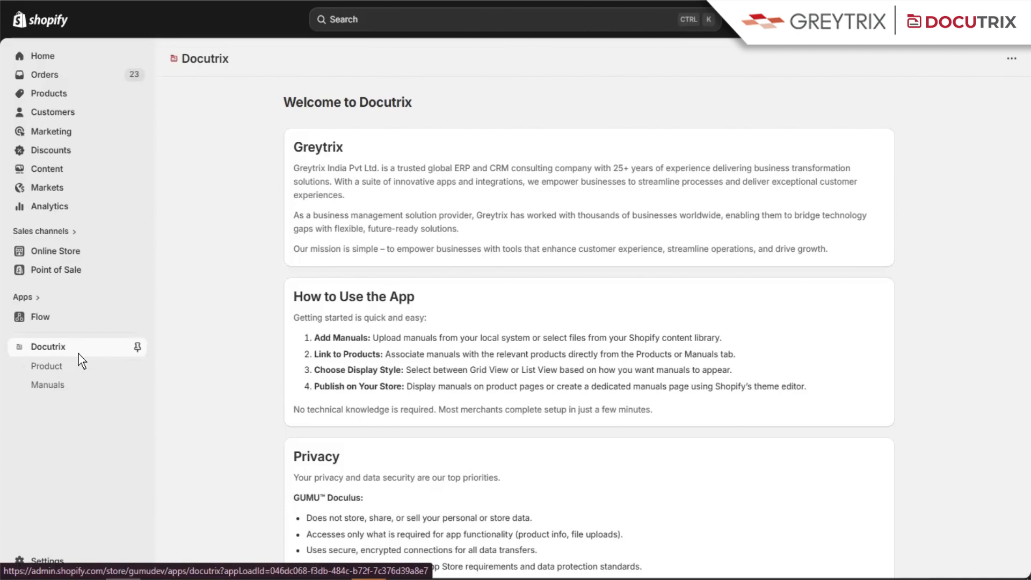
- Start adding a manual to the Air Fryer Smart & Rapid product, titled "Smart Rapid Air Fryer User_Guide"
{"action": "left_click", "coordinate": [76, 368]}
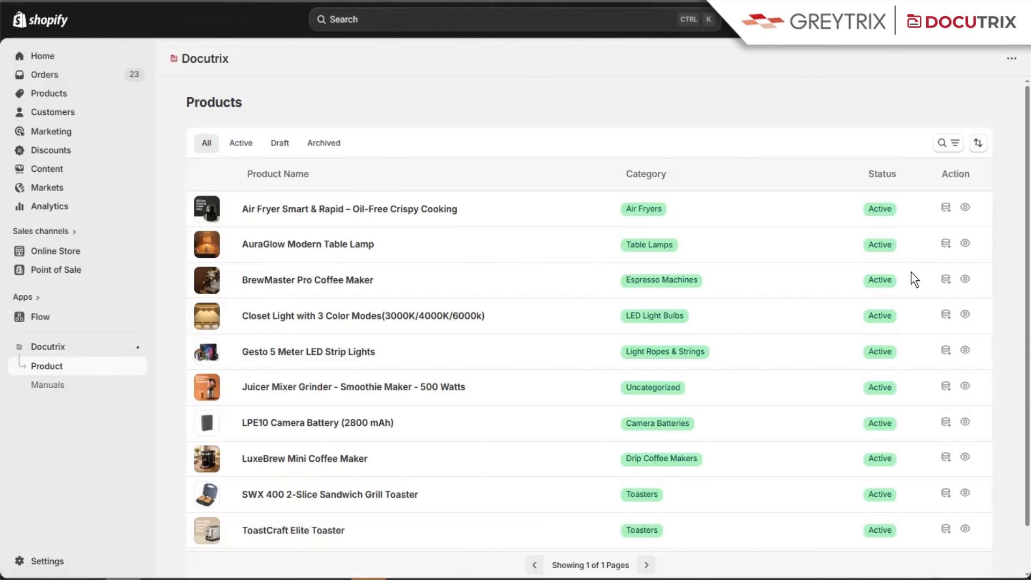
{"action": "left_click", "coordinate": [946, 209]}
{"action": "left_click", "coordinate": [511, 164]}
{"action": "type", "text": "Smart Rapid Air Fryer User_Guide"}
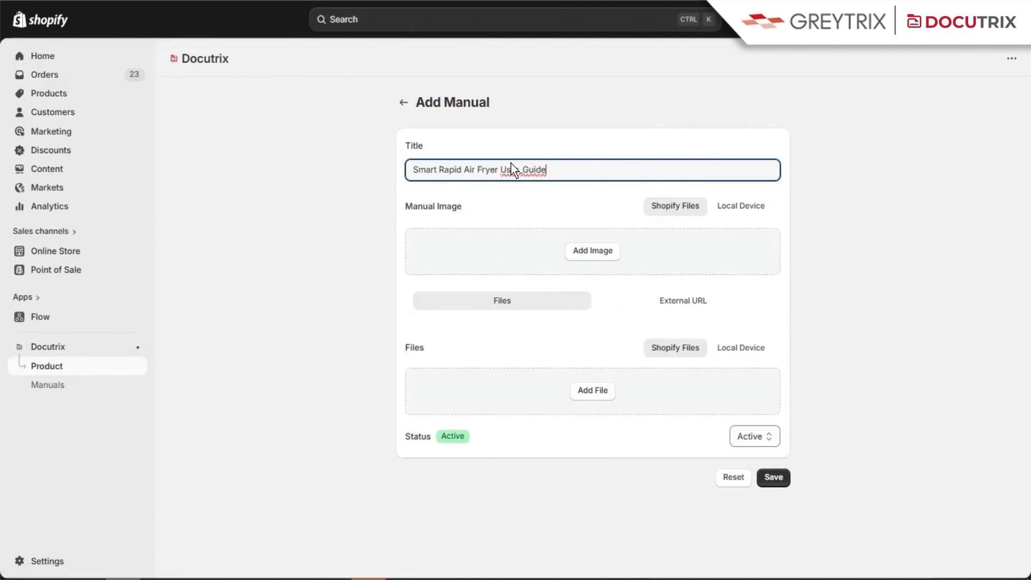
- Set the manual image to Smart_Air_Fryer.jpg from the Shopify files
{"action": "left_click", "coordinate": [617, 251]}
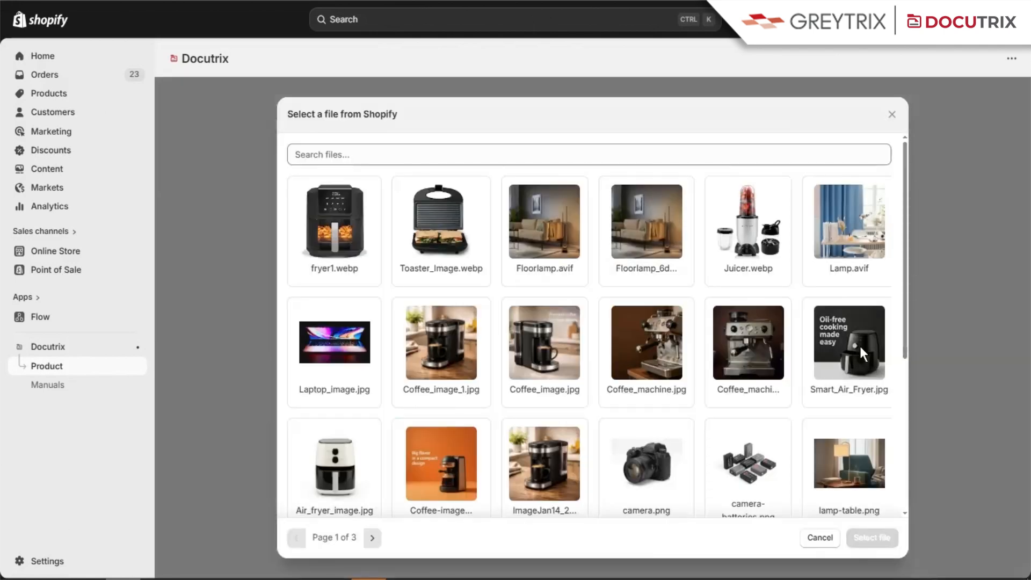
{"action": "left_click", "coordinate": [859, 344]}
{"action": "left_click", "coordinate": [880, 538]}
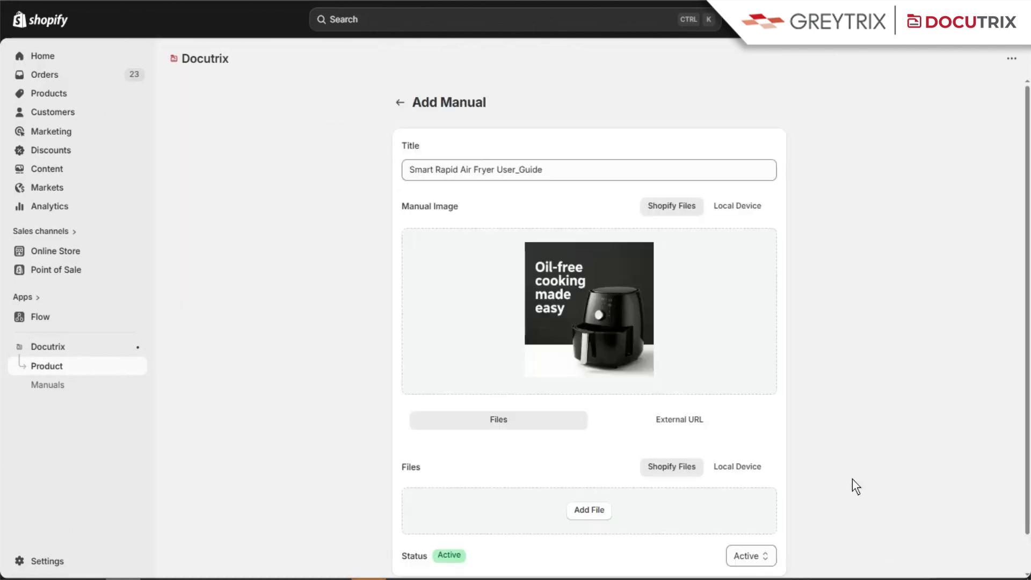
- Attach Smart_Rapid_Air_Fryer_User_Guide.pdf from the Shopify files as the manual's document
{"action": "scroll", "coordinate": [705, 346], "scroll_direction": "down", "scroll_amount": 1}
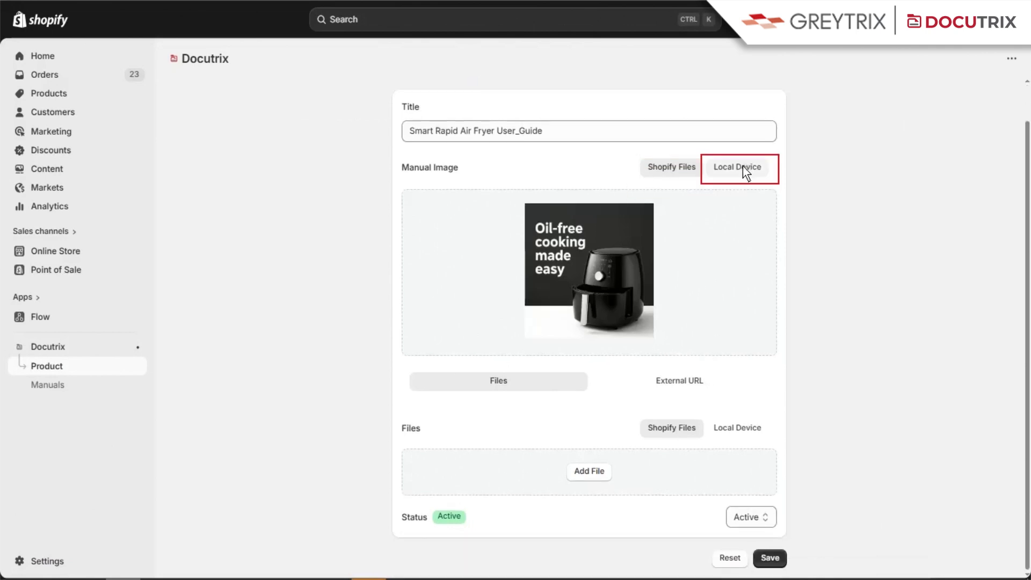
{"action": "left_click", "coordinate": [600, 470]}
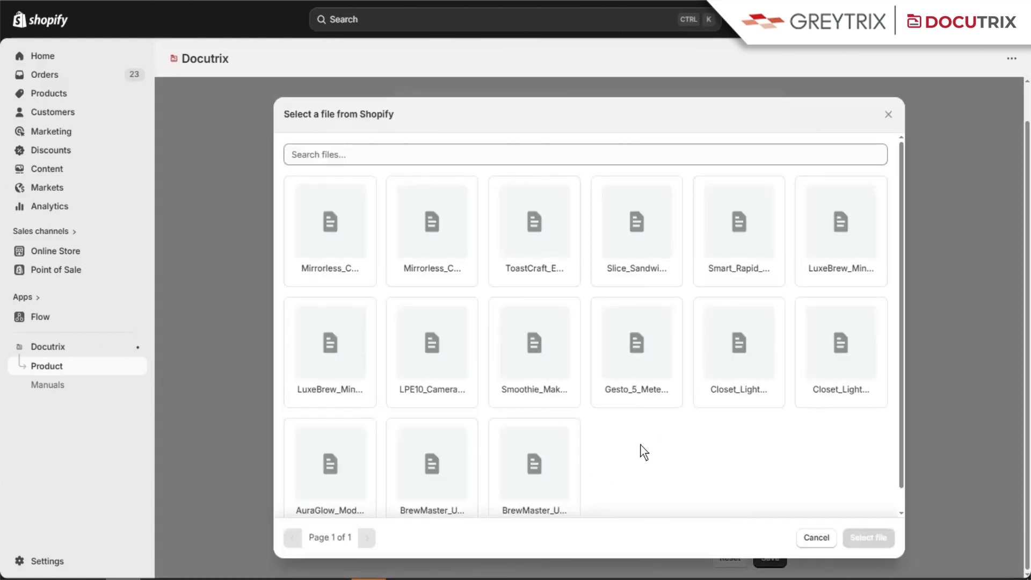
{"action": "left_click", "coordinate": [766, 244]}
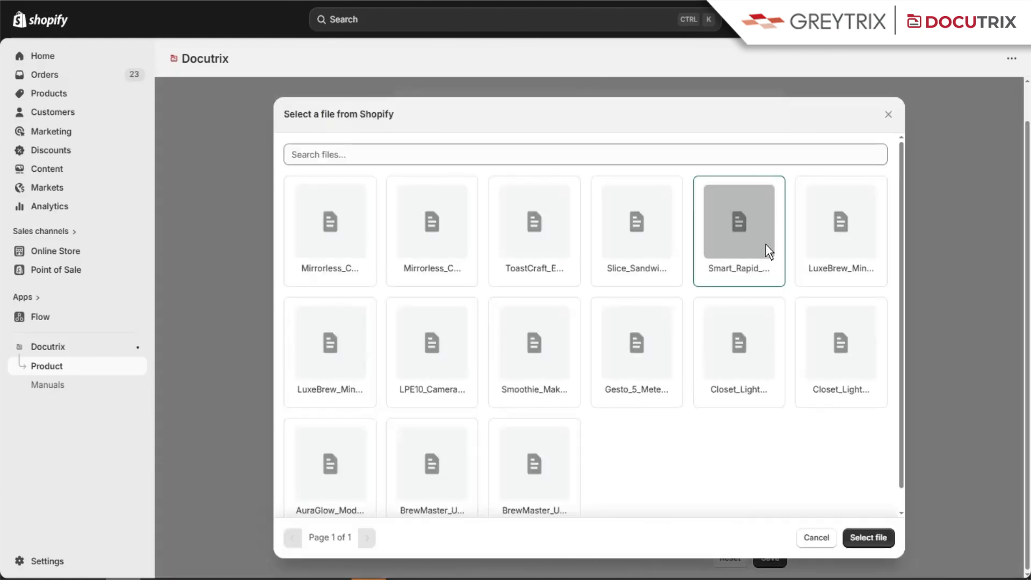
{"action": "left_click", "coordinate": [865, 537]}
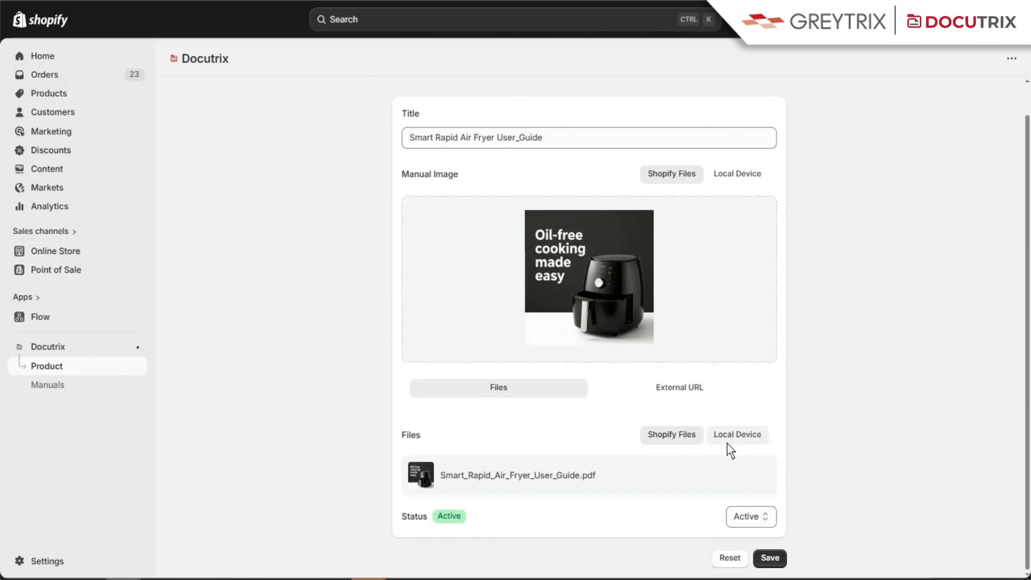
- Set the manual's status to Active and save it
{"action": "left_click", "coordinate": [758, 523]}
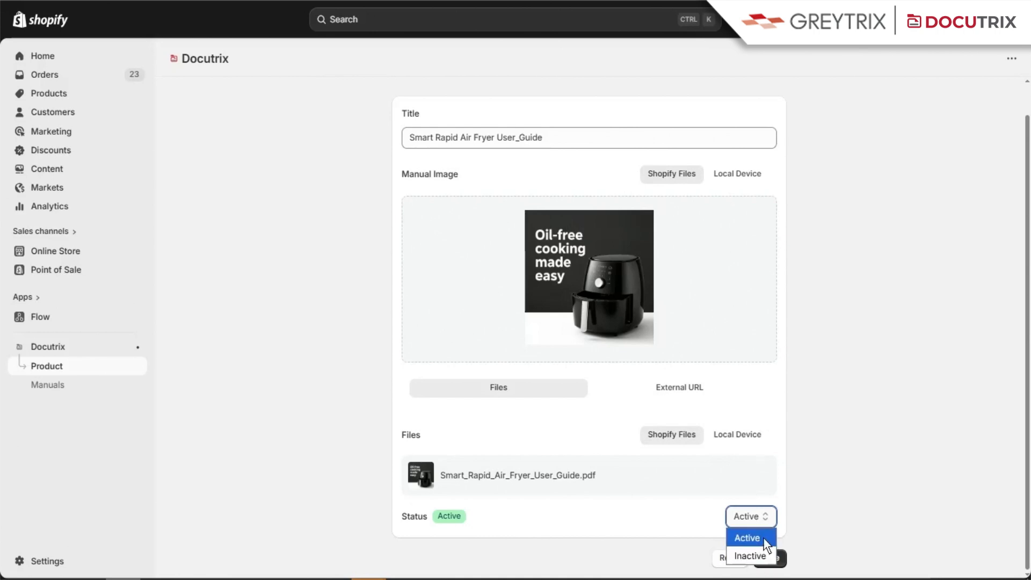
{"action": "left_click", "coordinate": [763, 538]}
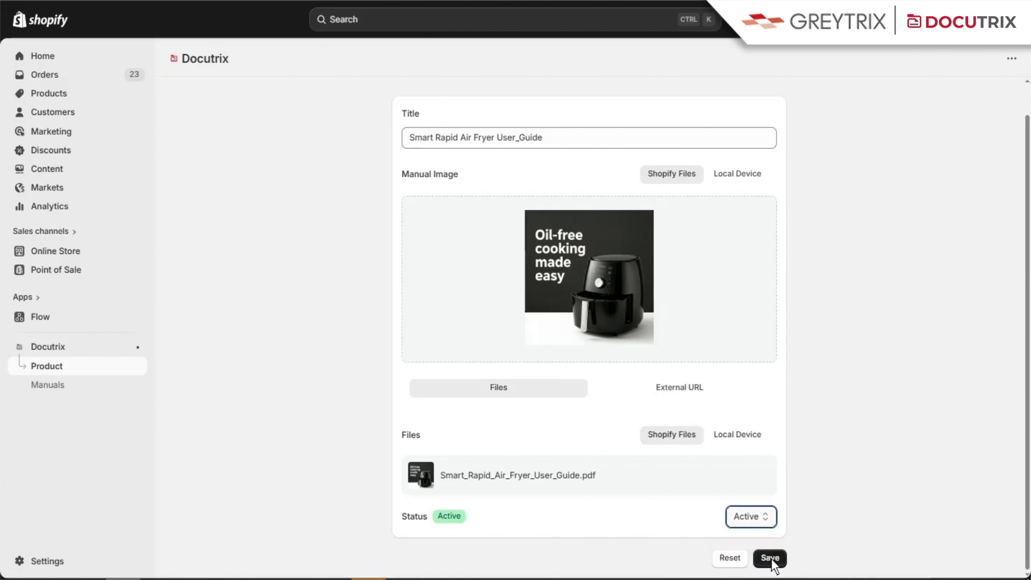
{"action": "left_click", "coordinate": [771, 559]}
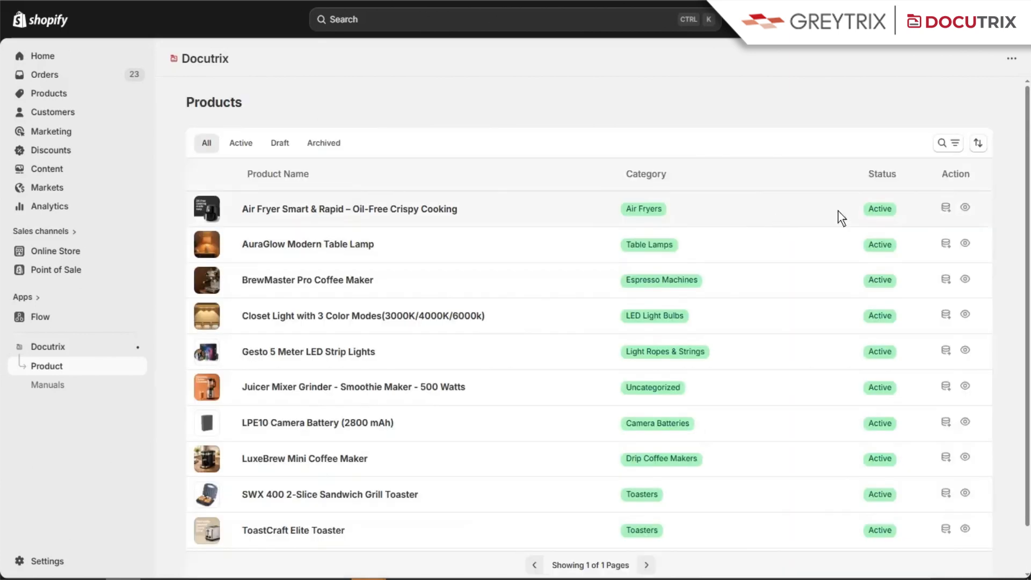
- Review the air fryer's manuals from its product entry and the Manuals page, filtering that page to products with a manual
{"action": "left_click", "coordinate": [964, 208]}
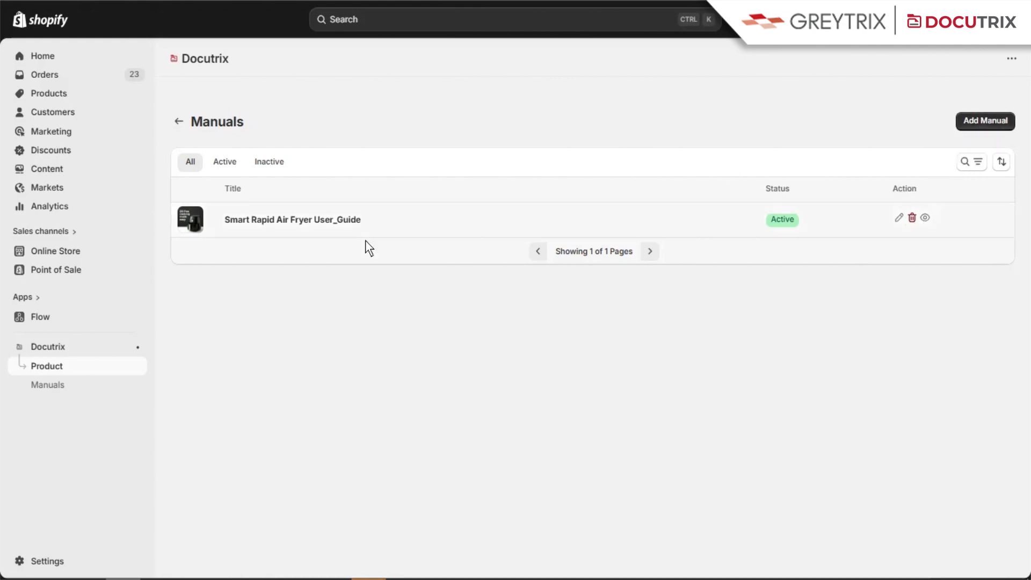
{"action": "left_click", "coordinate": [53, 386]}
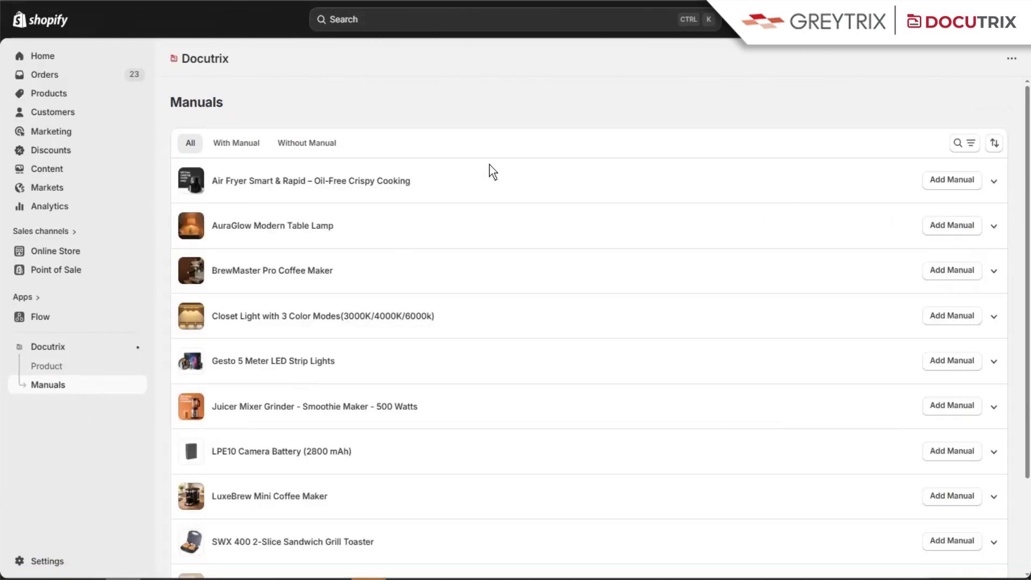
{"action": "left_click", "coordinate": [488, 165]}
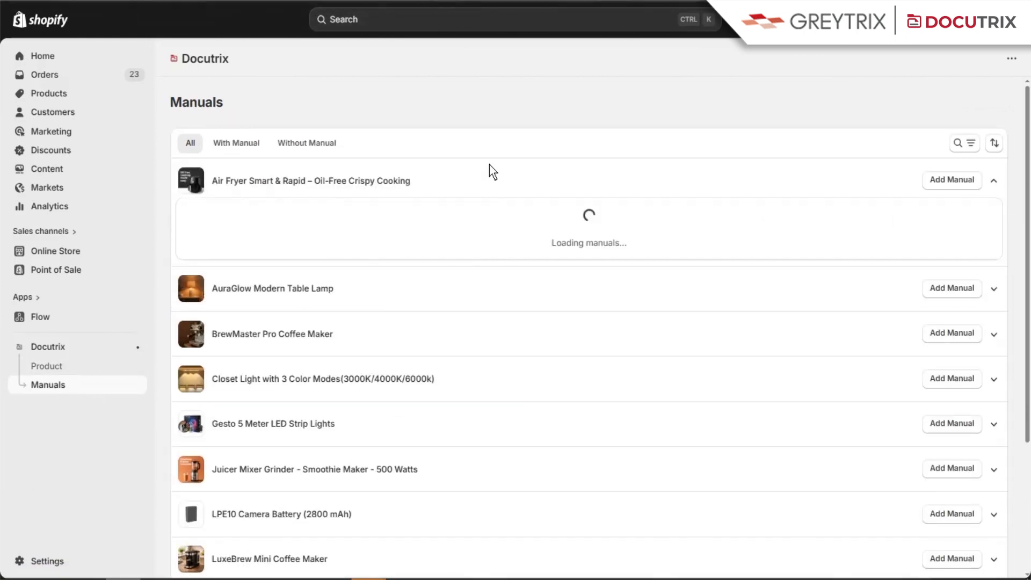
{"action": "left_click", "coordinate": [234, 144]}
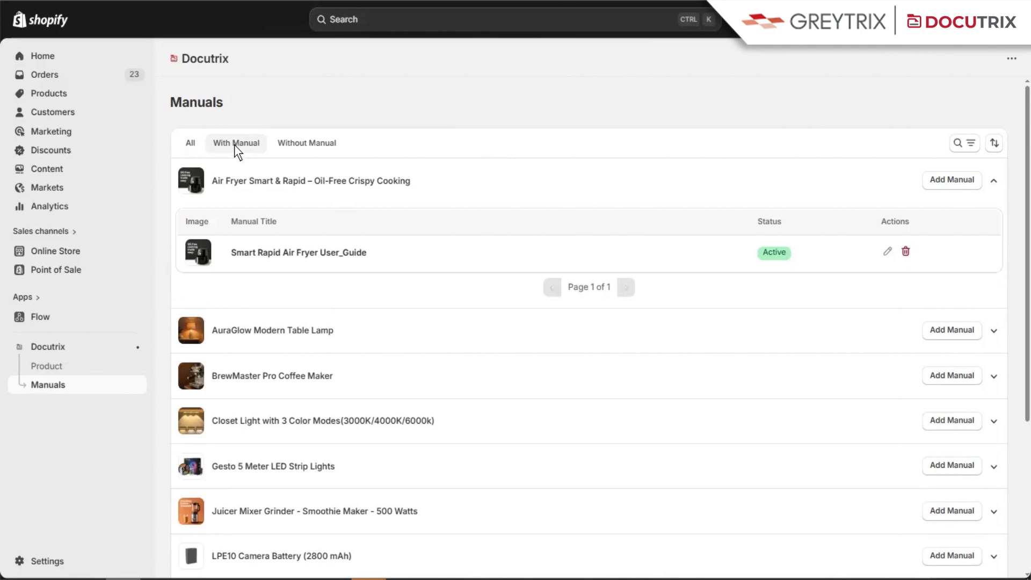
{"action": "left_click", "coordinate": [480, 186]}
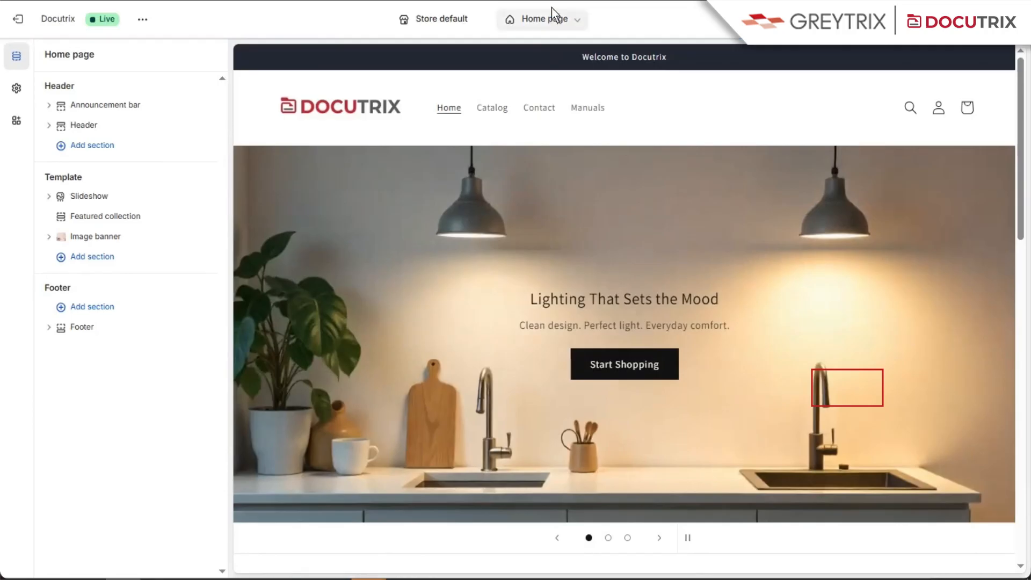
- Open the Default product template in the theme editor and show the app sections available for its Template area
{"action": "left_click", "coordinate": [552, 12]}
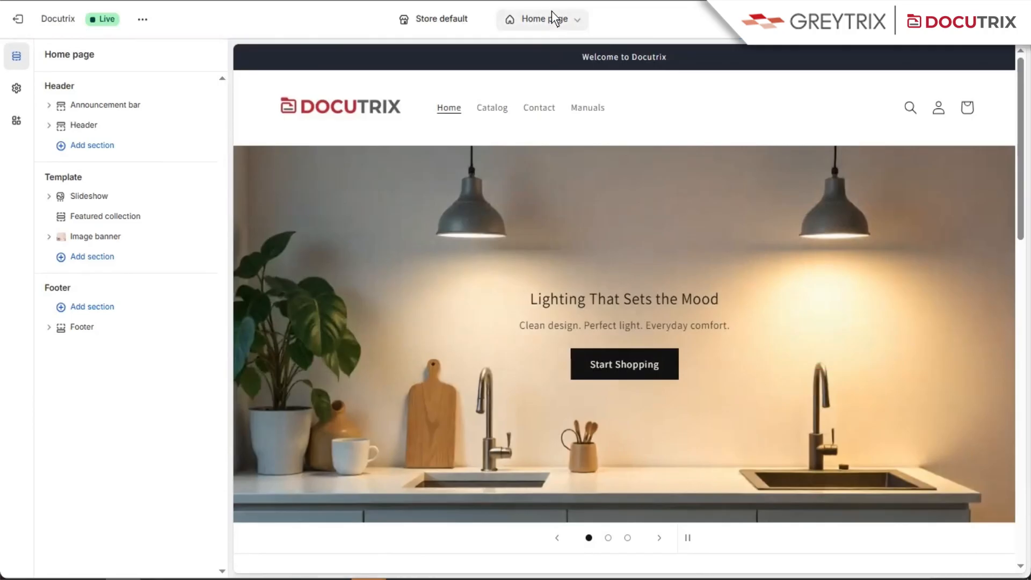
{"action": "left_click", "coordinate": [495, 101]}
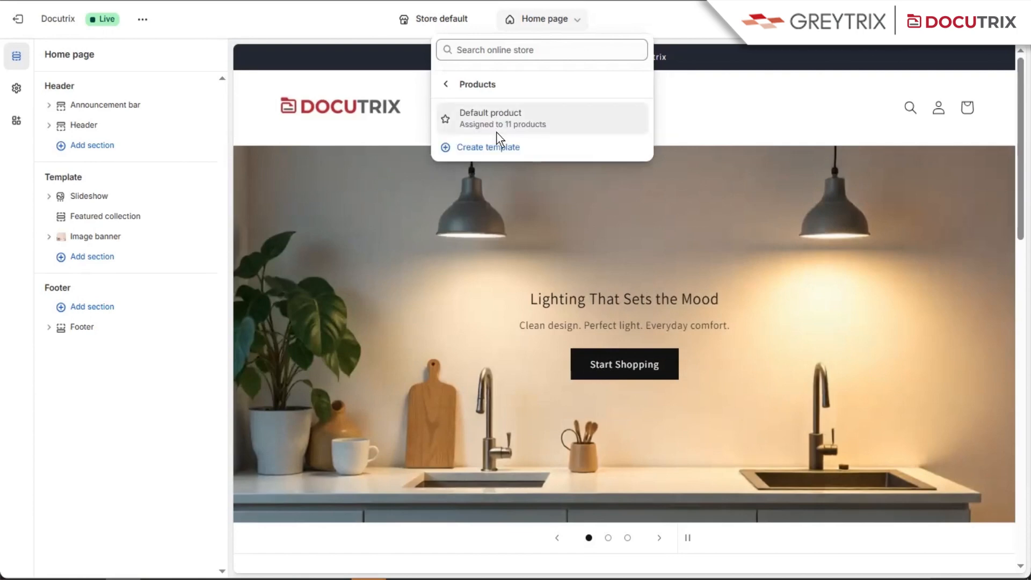
{"action": "left_click", "coordinate": [503, 124]}
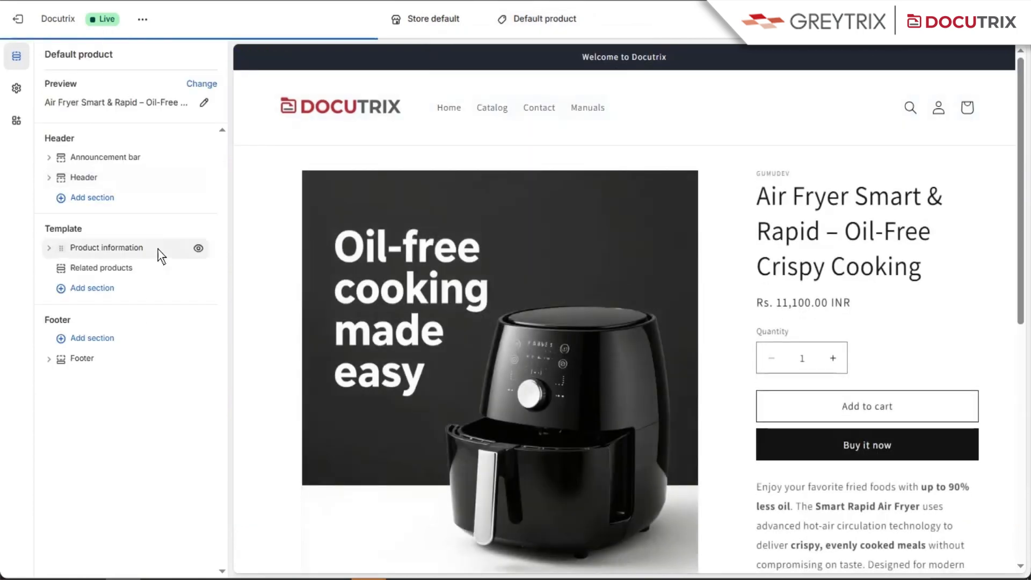
{"action": "left_click", "coordinate": [100, 290]}
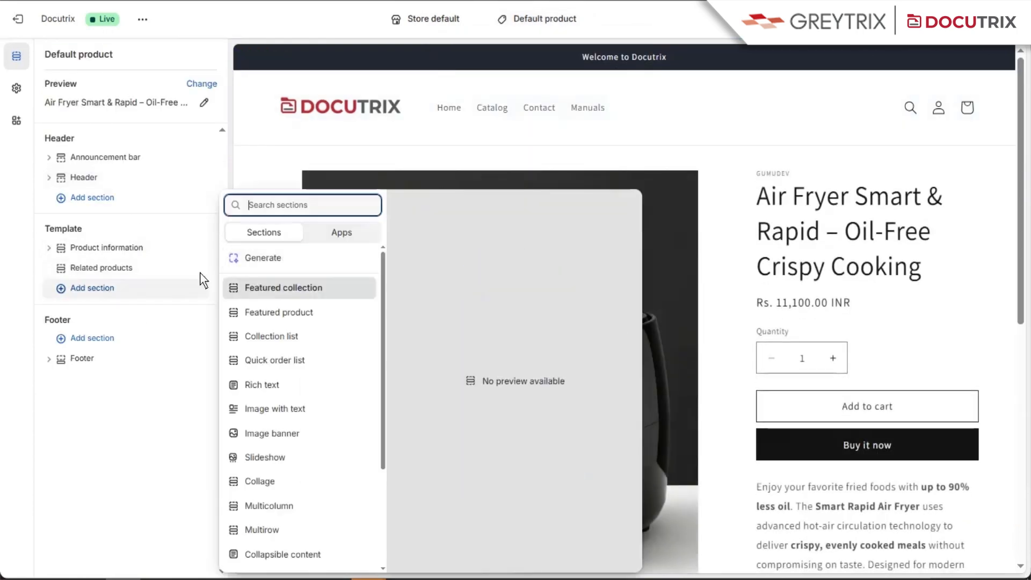
{"action": "left_click", "coordinate": [323, 235]}
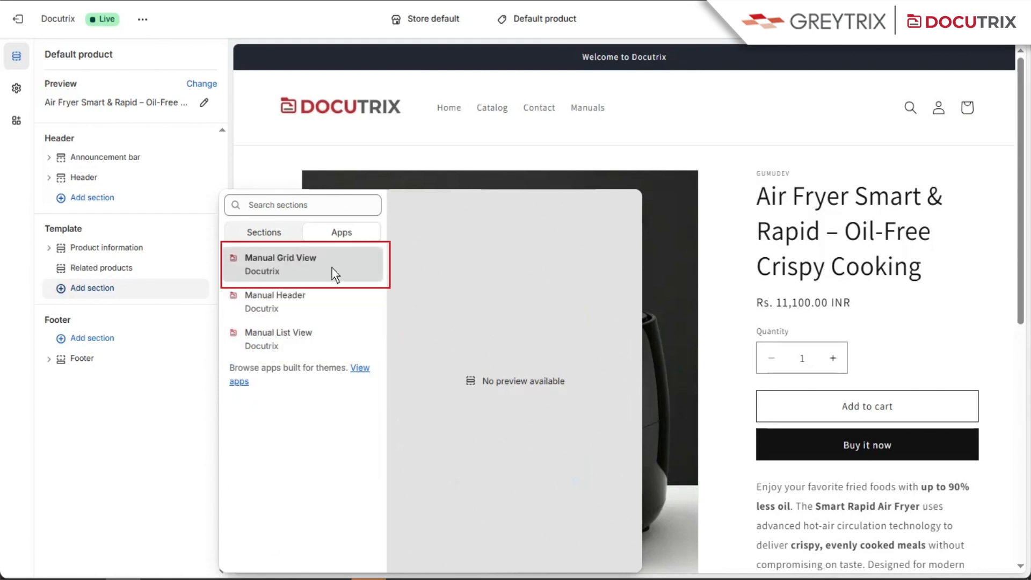
- Switch the theme editor to the manual page template and open the section choices for its Template area
{"action": "left_click", "coordinate": [544, 22]}
{"action": "left_click", "coordinate": [545, 21]}
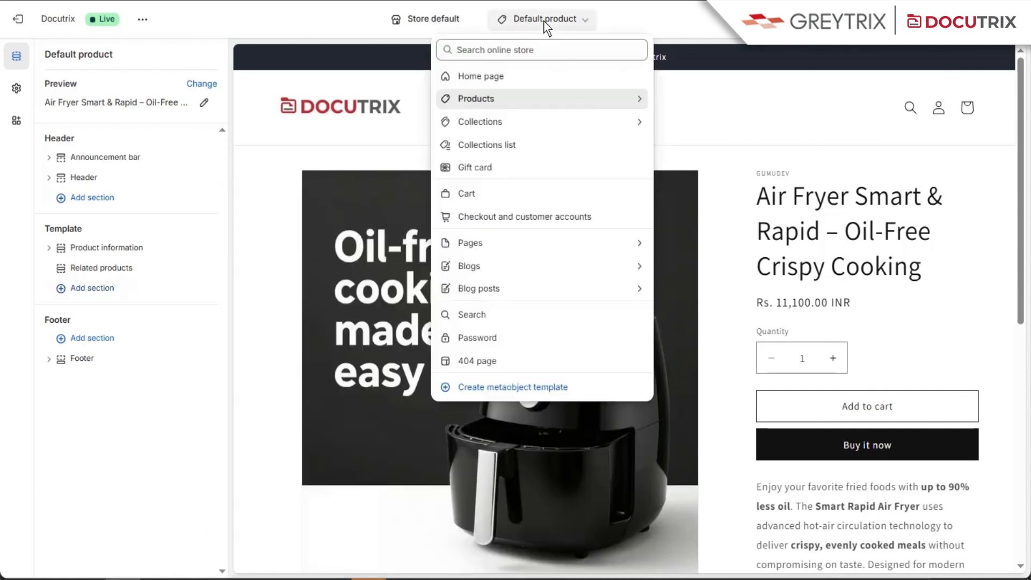
{"action": "left_click", "coordinate": [506, 240]}
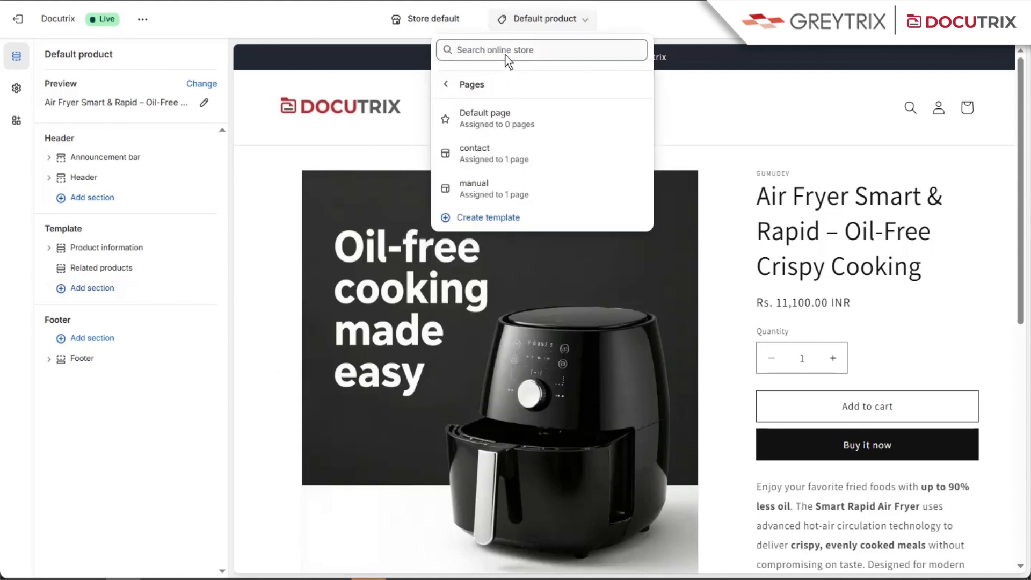
{"action": "left_click", "coordinate": [553, 193]}
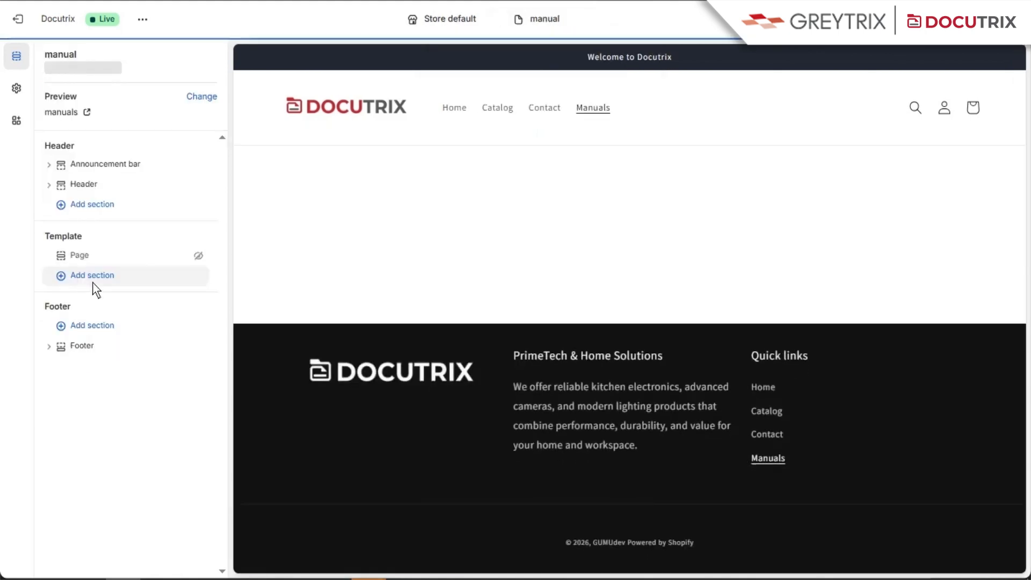
{"action": "left_click", "coordinate": [93, 283]}
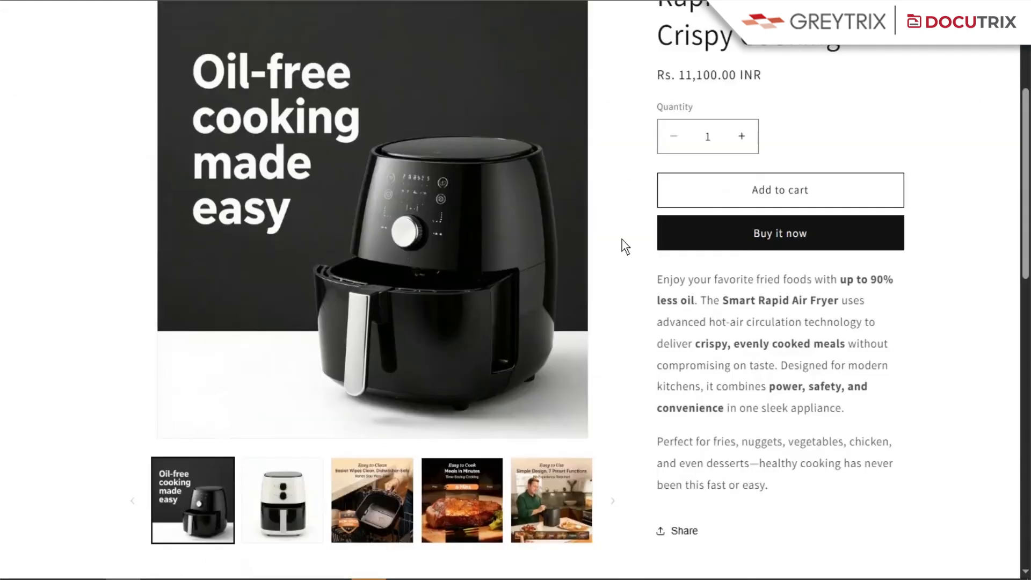
- Download the Air Fryer Smart & Rapid manual from the Manuals section of its storefront product page
{"action": "scroll", "coordinate": [622, 239], "scroll_direction": "down", "scroll_amount": 2}
{"action": "scroll", "coordinate": [622, 240], "scroll_direction": "down", "scroll_amount": 1}
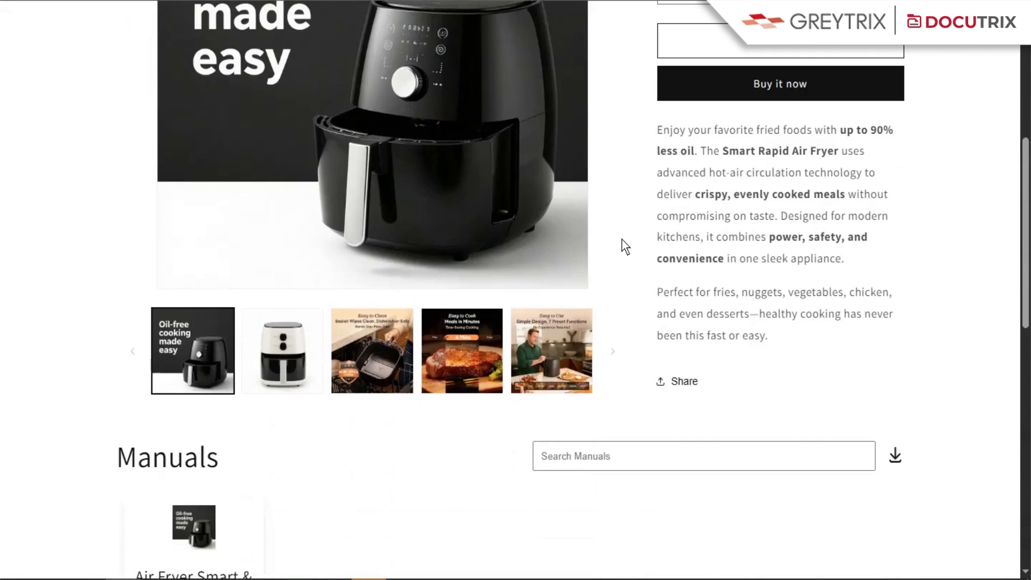
{"action": "scroll", "coordinate": [622, 240], "scroll_direction": "down", "scroll_amount": 4}
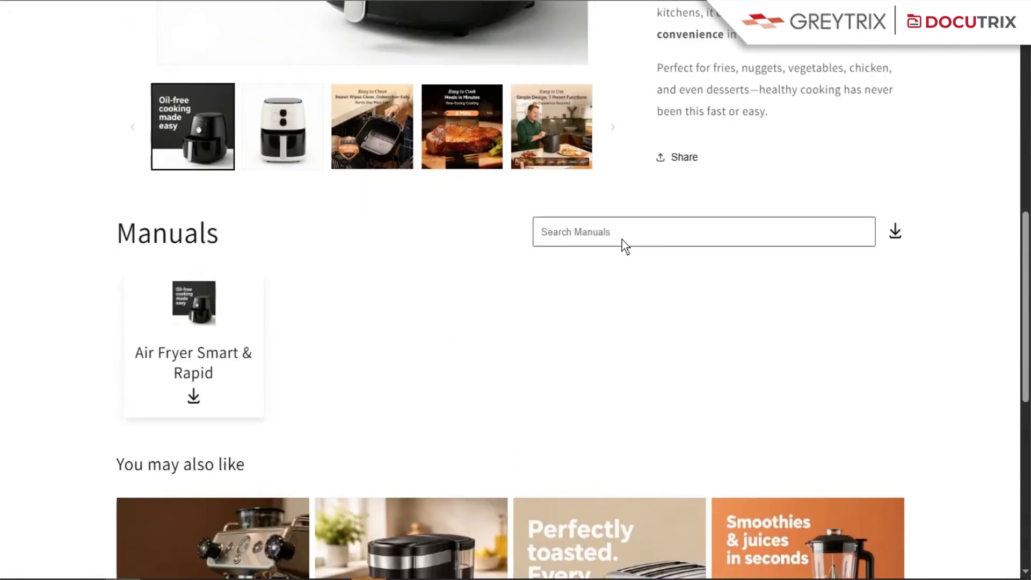
{"action": "left_click", "coordinate": [714, 241]}
{"action": "left_click", "coordinate": [197, 404]}
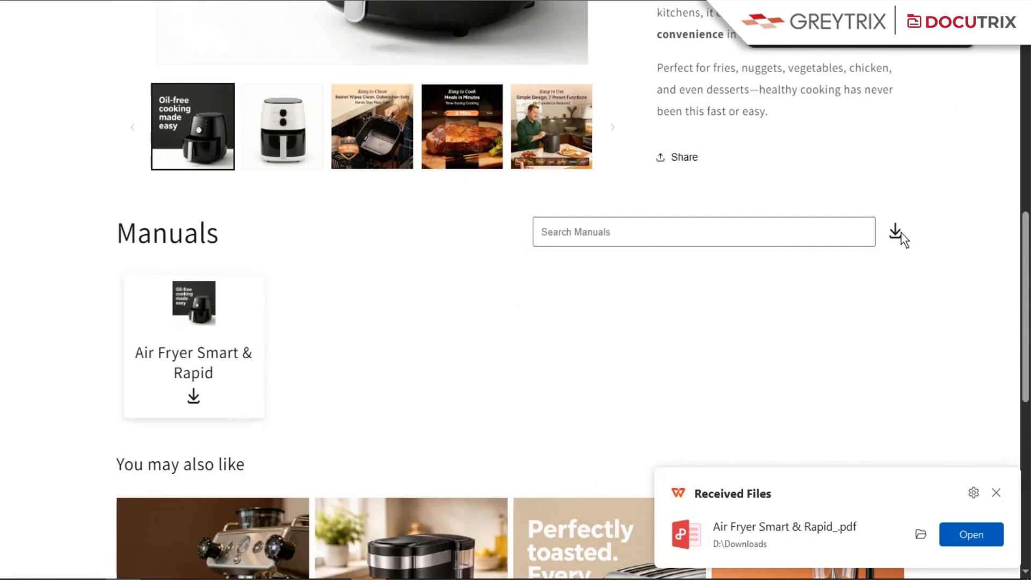
- Browse the storefront's Manuals page and search its manuals for "light"
{"action": "scroll", "coordinate": [571, 345], "scroll_direction": "up", "scroll_amount": 10}
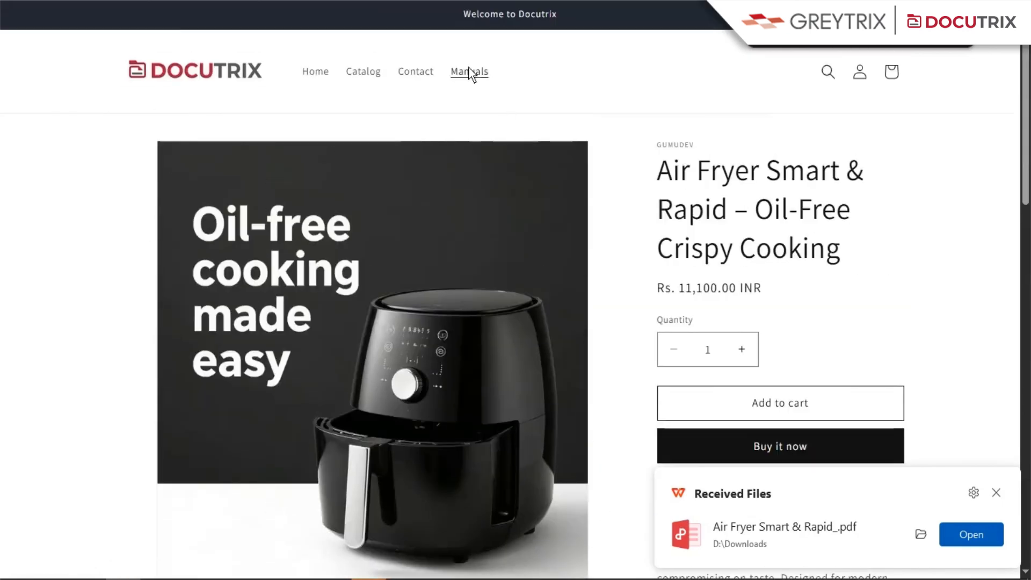
{"action": "left_click", "coordinate": [469, 72]}
{"action": "scroll", "coordinate": [506, 231], "scroll_direction": "down", "scroll_amount": 4}
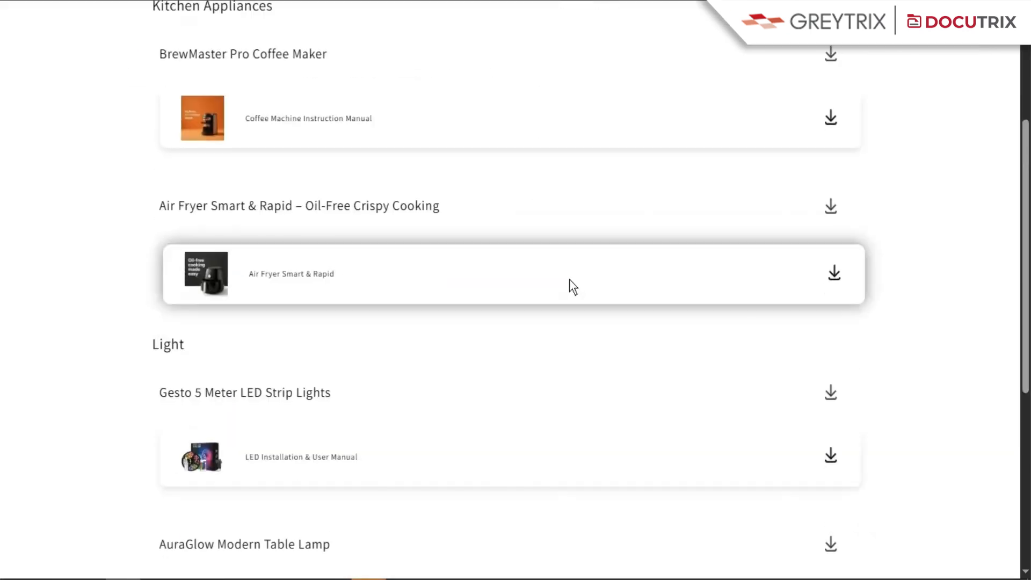
{"action": "scroll", "coordinate": [571, 285], "scroll_direction": "down", "scroll_amount": 6}
{"action": "scroll", "coordinate": [571, 285], "scroll_direction": "up", "scroll_amount": 10}
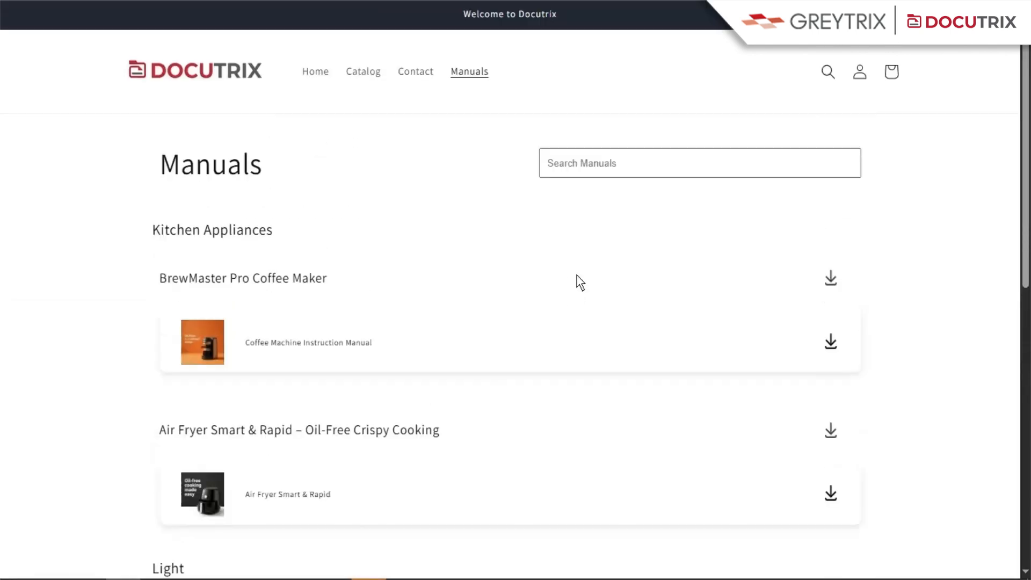
{"action": "left_click", "coordinate": [635, 166]}
{"action": "type", "text": "light"}
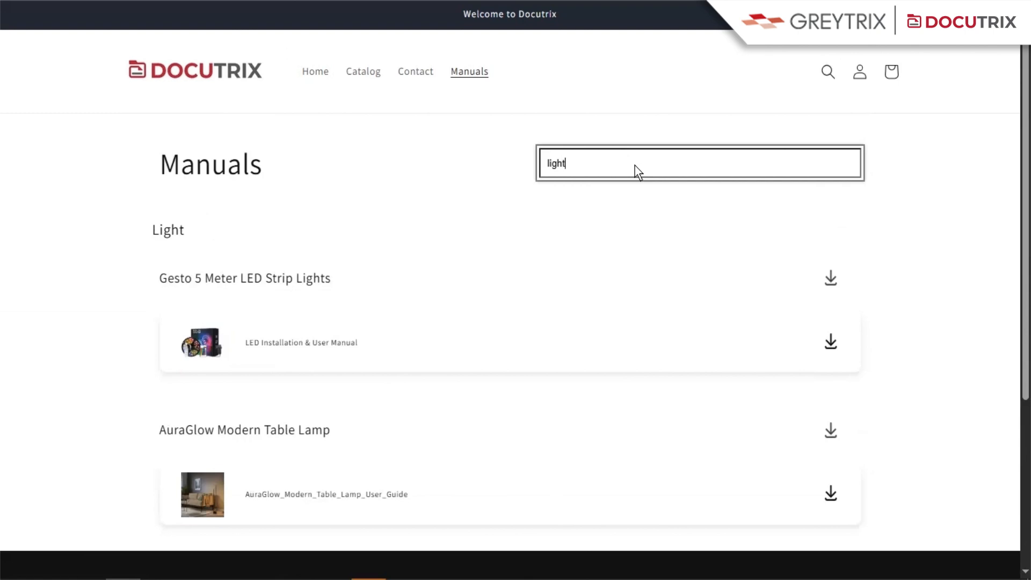
- Clear the manual search and download the Coffee Machine Instruction Manual for the BrewMaster Pro Coffee Maker
{"action": "key", "text": "BackSpace"}
{"action": "key", "text": "BackSpace"}
{"action": "key", "text": "BackSpace"}
{"action": "key", "text": "BackSpace"}
{"action": "key", "text": "BackSpace"}
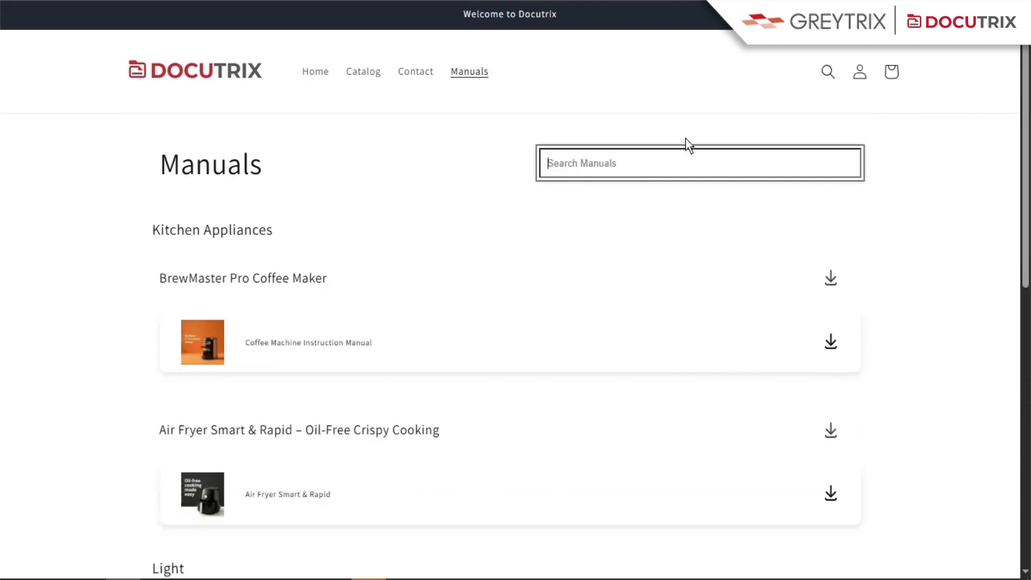
{"action": "left_click", "coordinate": [833, 348]}
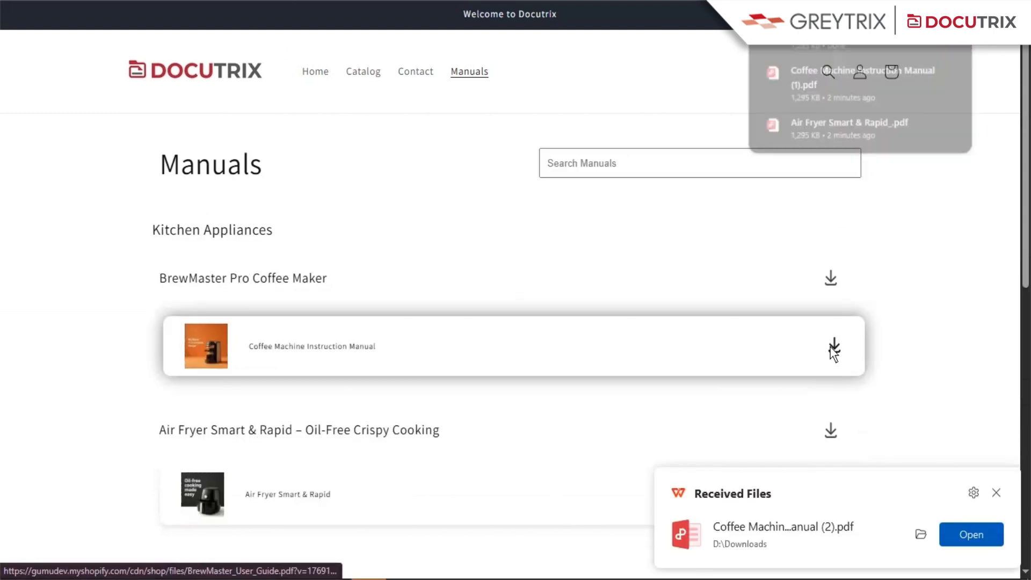